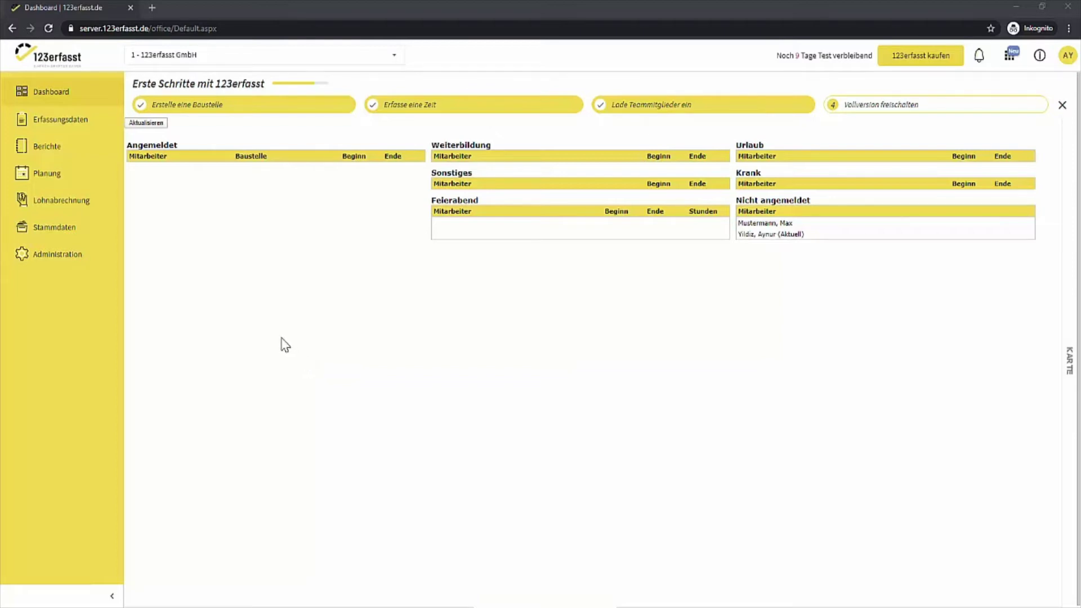
Step: Start a new wage type (Lohnart) in the payroll master data
{"action": "left_click", "coordinate": [54, 231]}
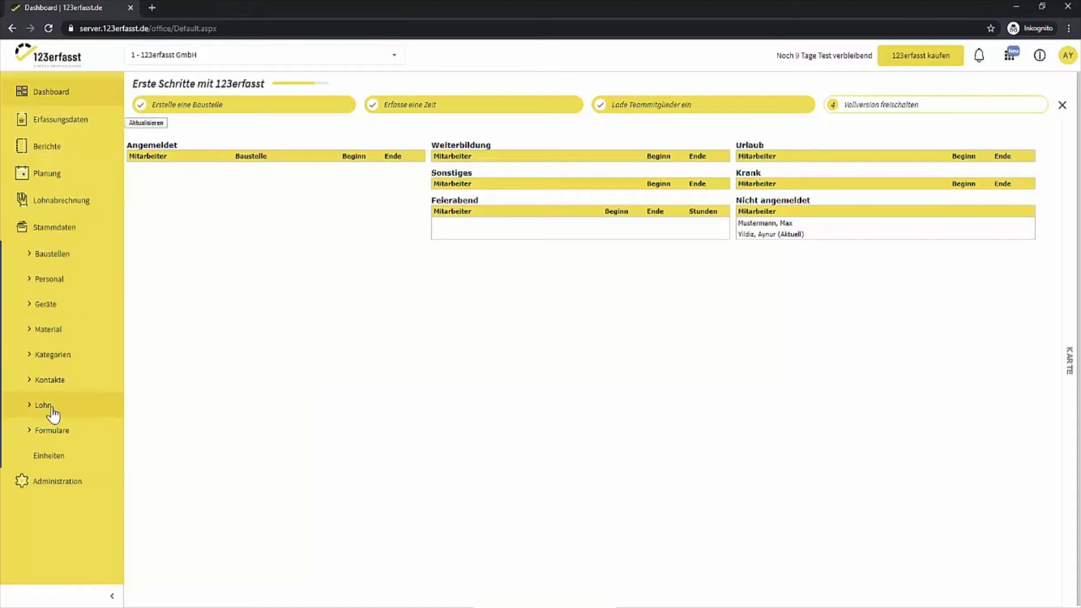
{"action": "left_click", "coordinate": [61, 411]}
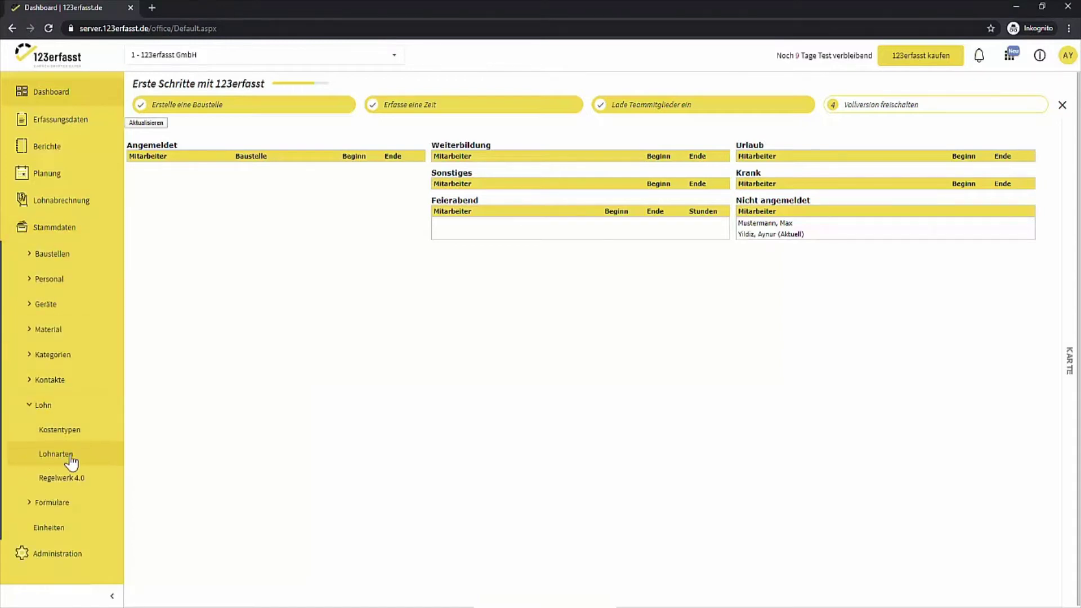
{"action": "left_click", "coordinate": [79, 456]}
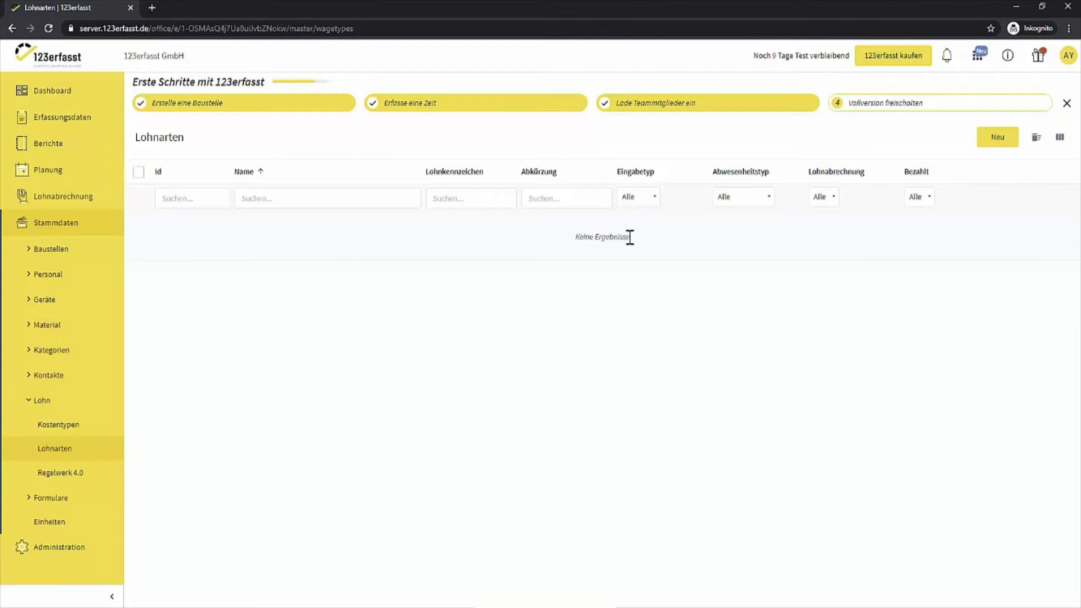
{"action": "left_click", "coordinate": [992, 142]}
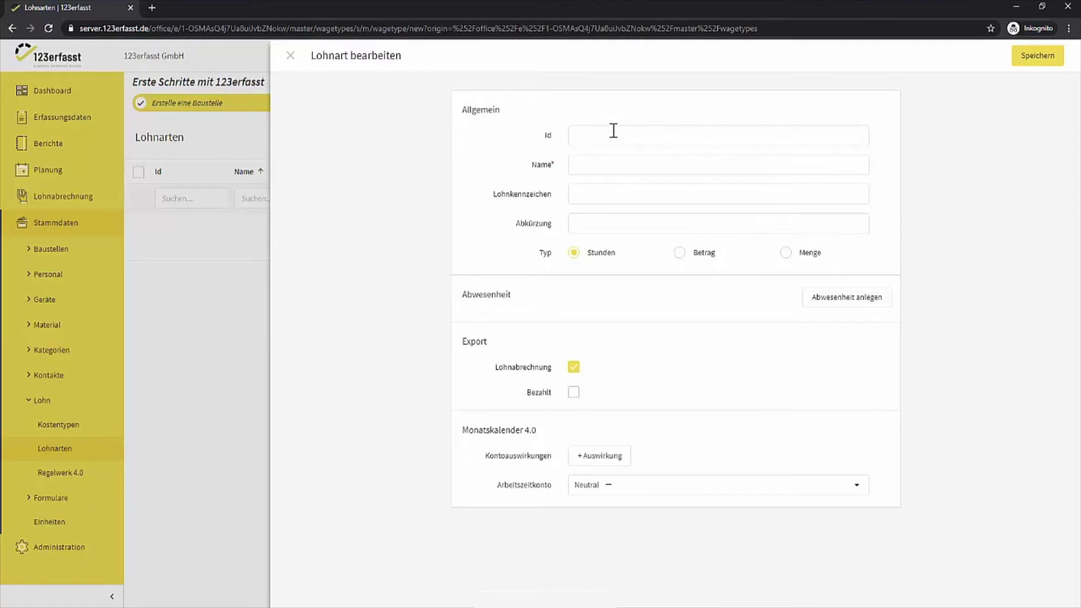
Step: Give the new wage type the ID 1, the name Urlaub and the abbreviation U
{"action": "left_click", "coordinate": [614, 130]}
{"action": "type", "text": "1"}
{"action": "left_click", "coordinate": [611, 163]}
{"action": "type", "text": "Urlaub"}
{"action": "left_click", "coordinate": [594, 191]}
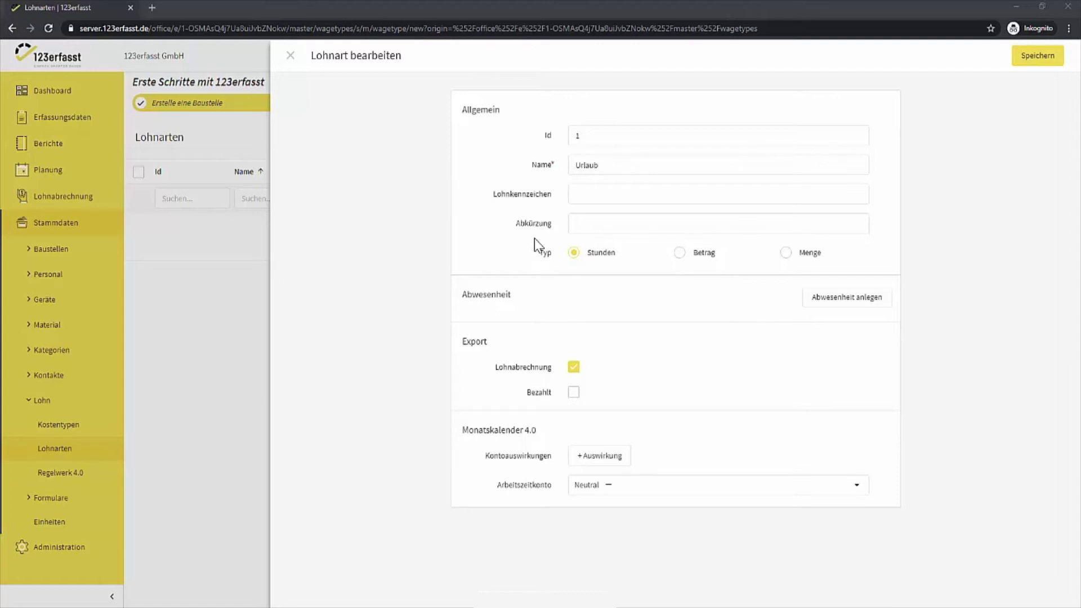
{"action": "left_click", "coordinate": [591, 233]}
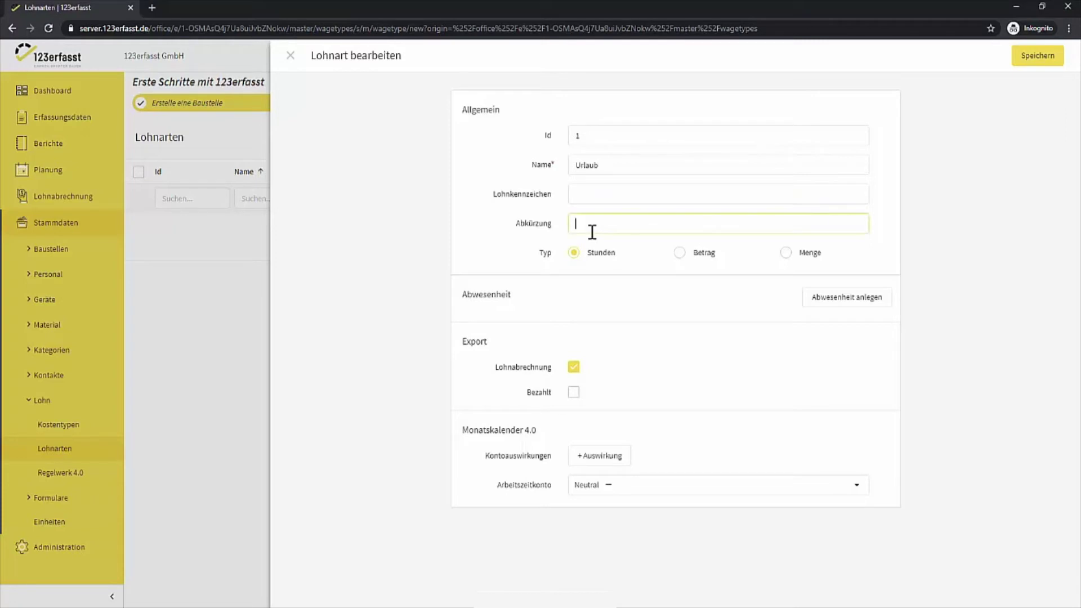
{"action": "type", "text": "U"}
Step: Add an absence of type Urlaub to the wage type and allow the durations Tage, Stunden and Zeitspanne
{"action": "left_click", "coordinate": [839, 308]}
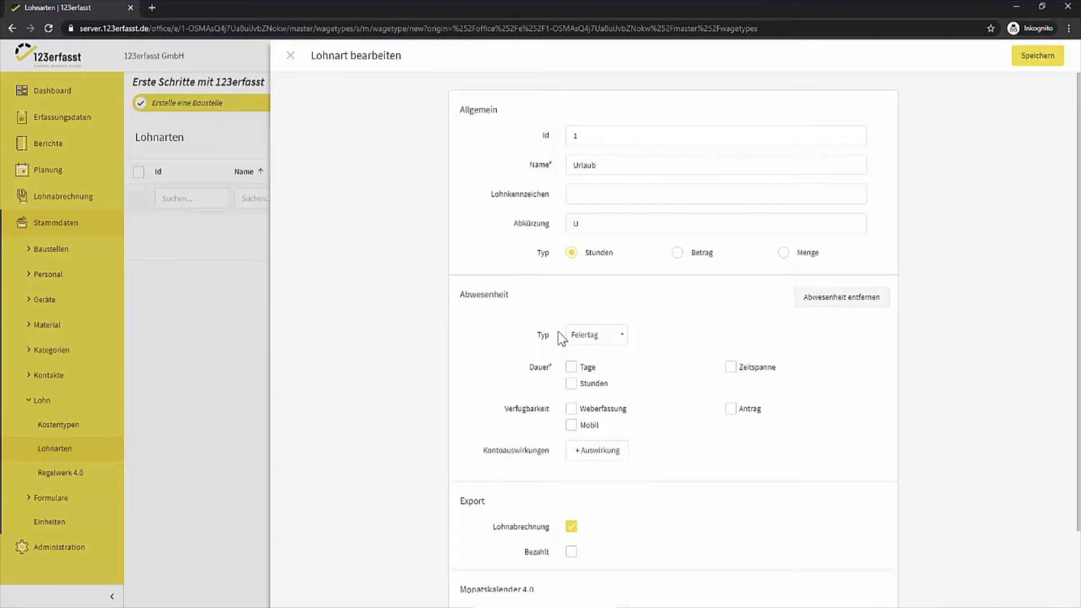
{"action": "left_click", "coordinate": [575, 336]}
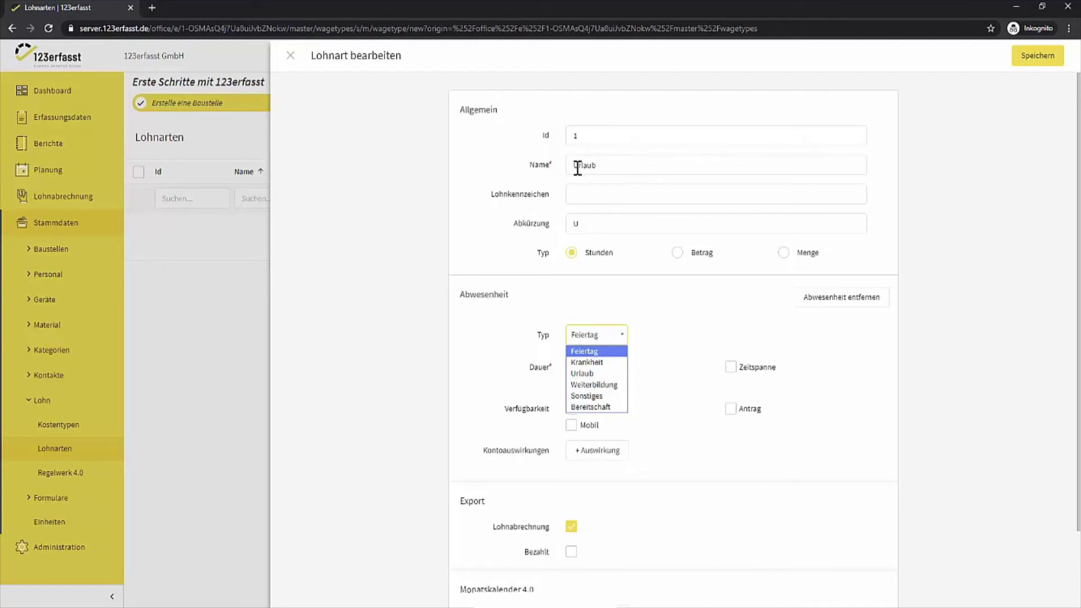
{"action": "left_click", "coordinate": [590, 374]}
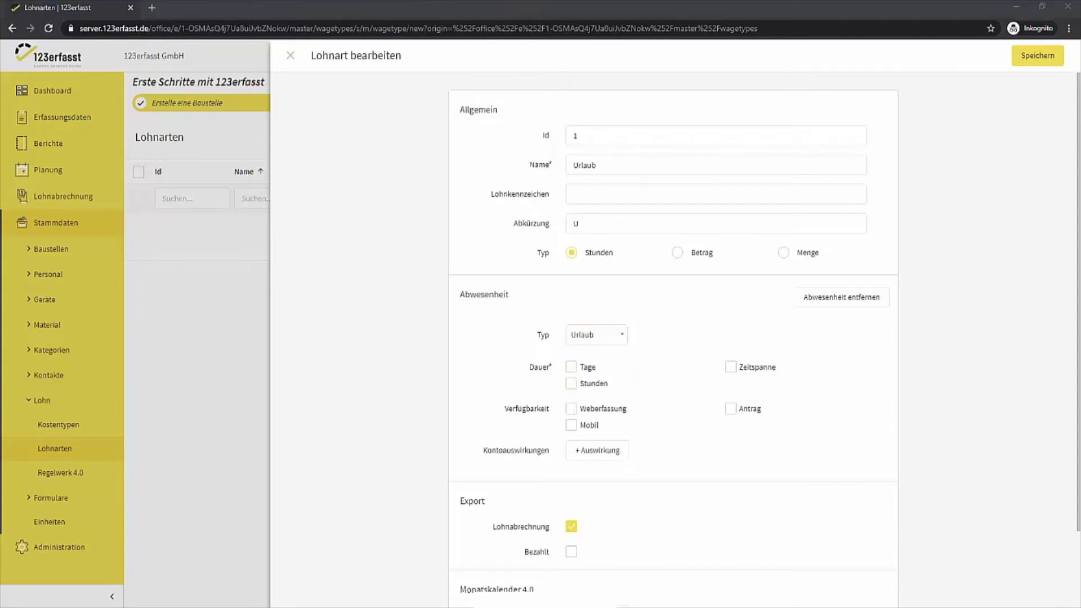
{"action": "left_click", "coordinate": [571, 370]}
{"action": "left_click", "coordinate": [572, 383]}
{"action": "left_click", "coordinate": [730, 369]}
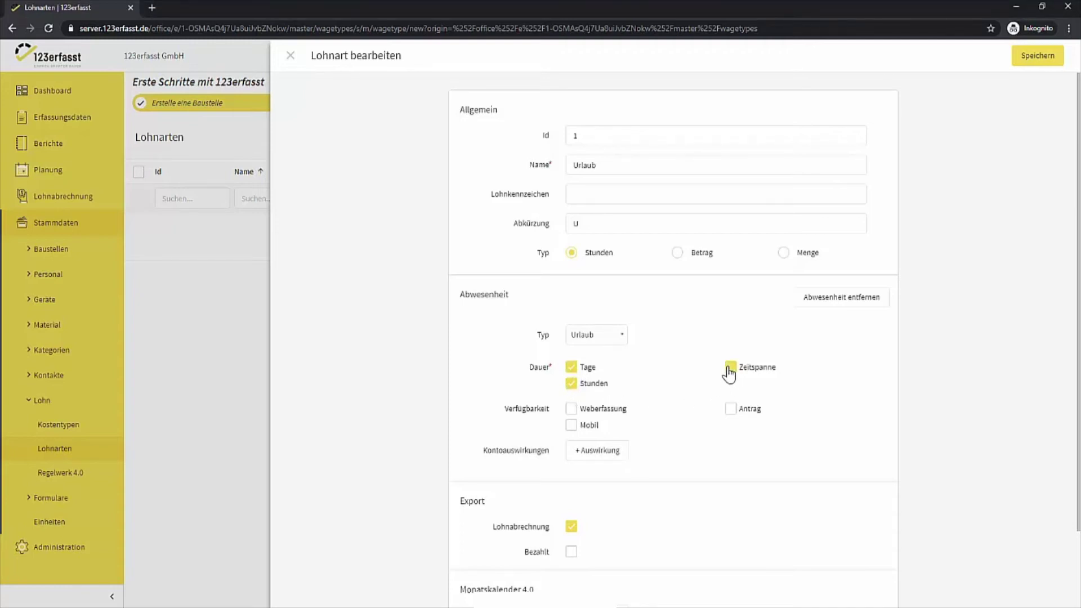
Step: Make the absence available for Weberfassung, Mobil and Antrag, and save the wage type
{"action": "left_click", "coordinate": [572, 420]}
{"action": "left_click", "coordinate": [572, 426]}
{"action": "left_click", "coordinate": [731, 411]}
{"action": "left_click", "coordinate": [1039, 58]}
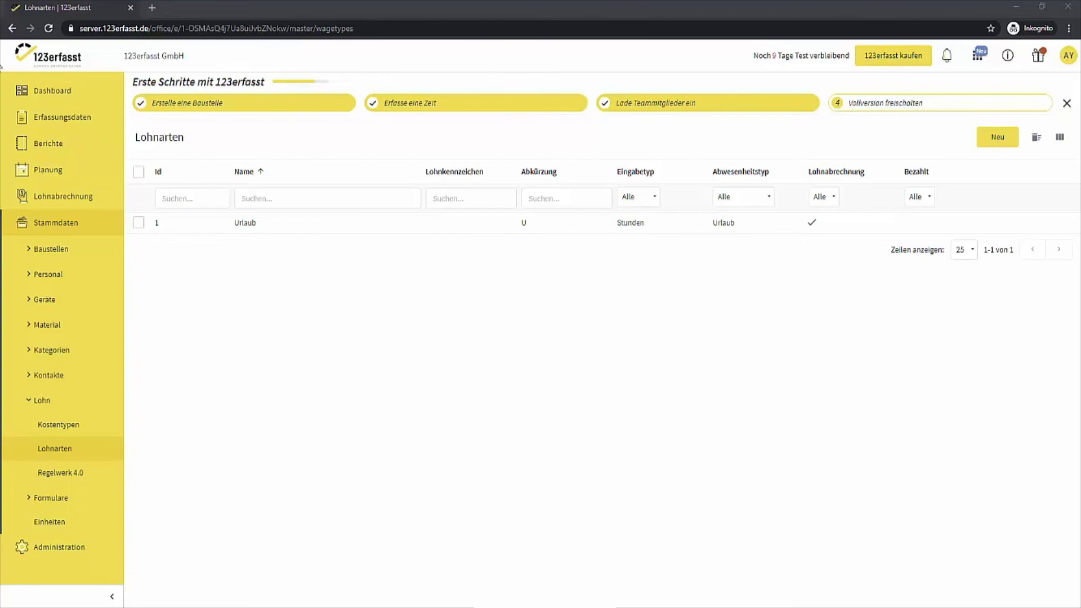
Step: Start a new vacation entry in the Urlaub absences under payroll accounting
{"action": "left_click", "coordinate": [50, 198]}
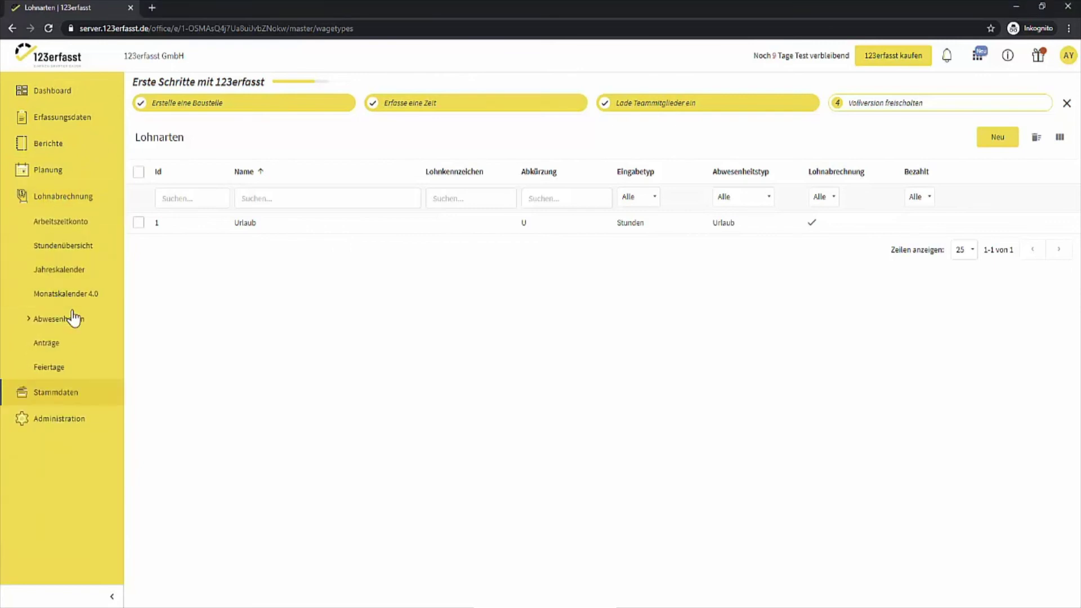
{"action": "left_click", "coordinate": [50, 324]}
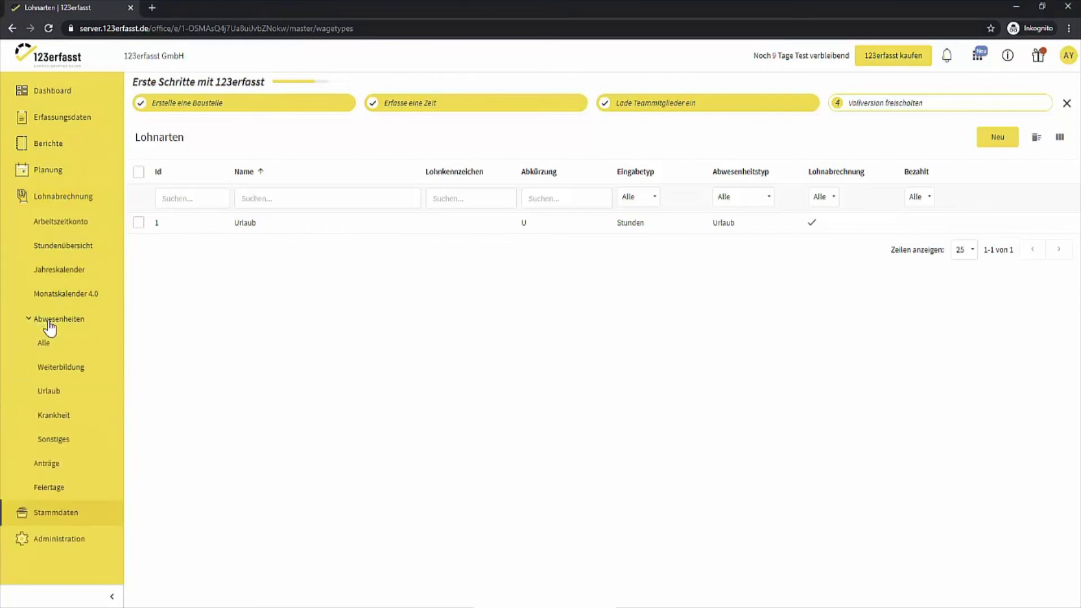
{"action": "left_click", "coordinate": [63, 397]}
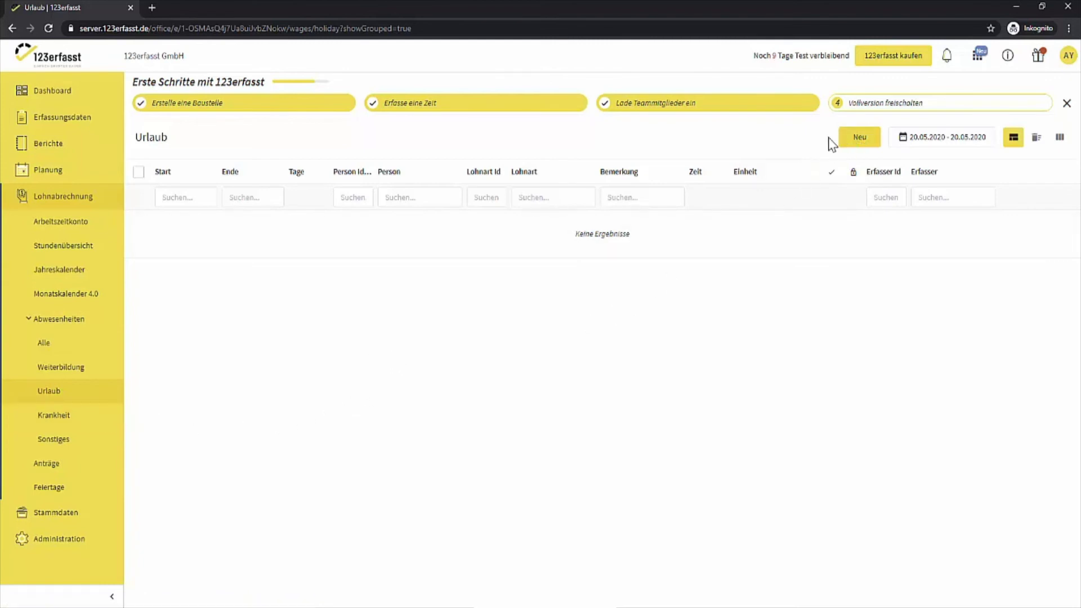
{"action": "left_click", "coordinate": [853, 151]}
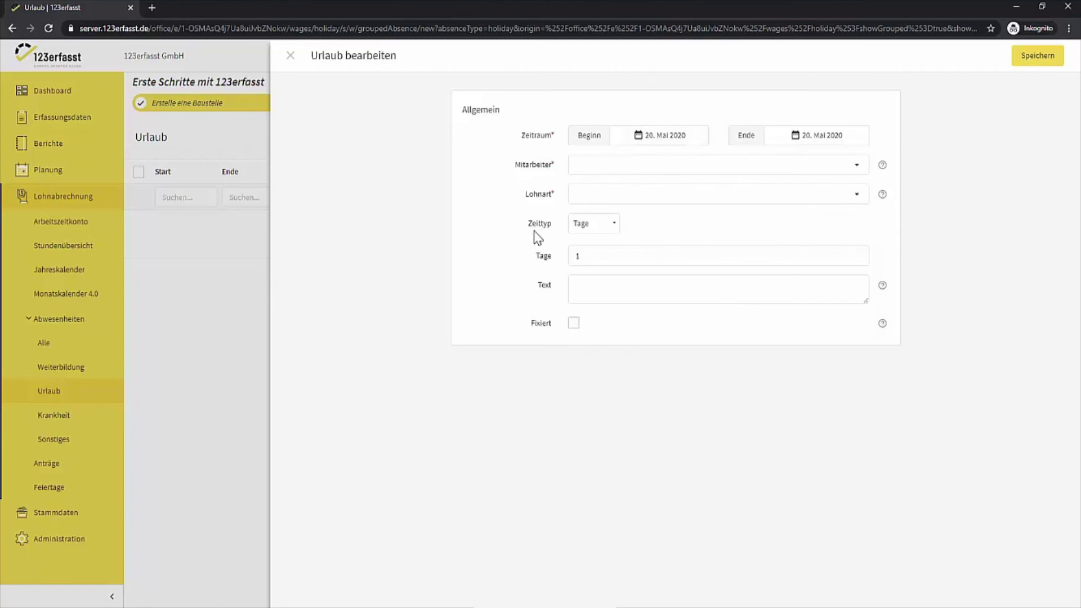
{"action": "left_click", "coordinate": [658, 141]}
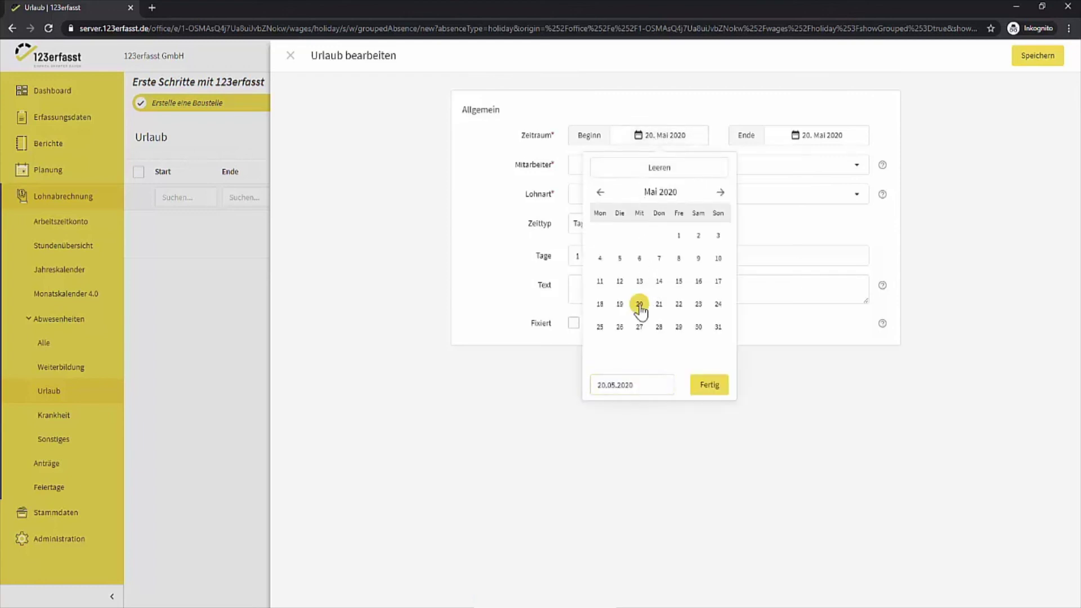
{"action": "left_click", "coordinate": [806, 139]}
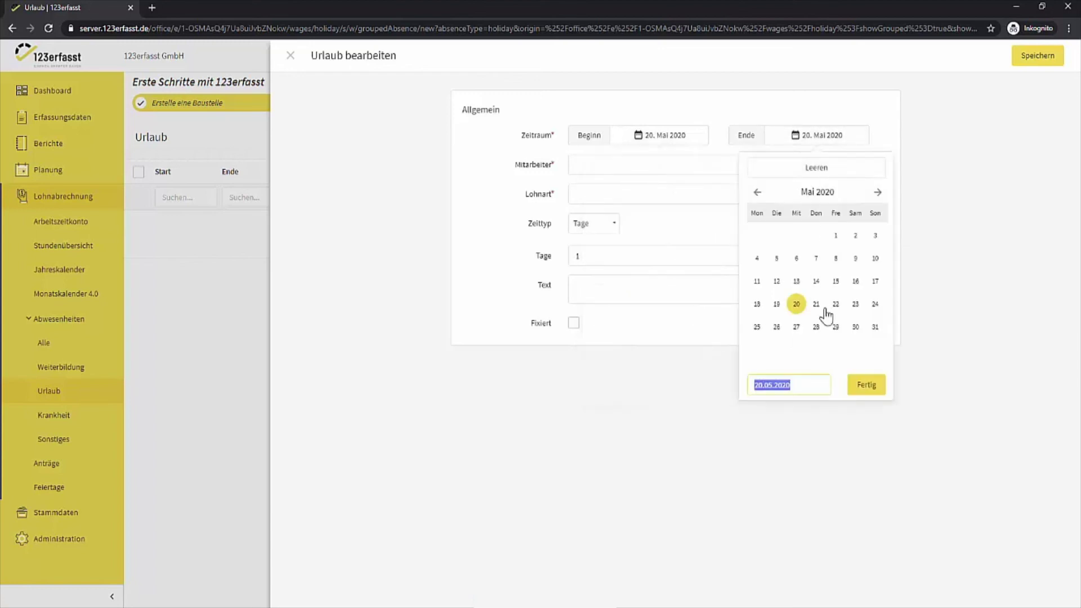
{"action": "left_click", "coordinate": [836, 328]}
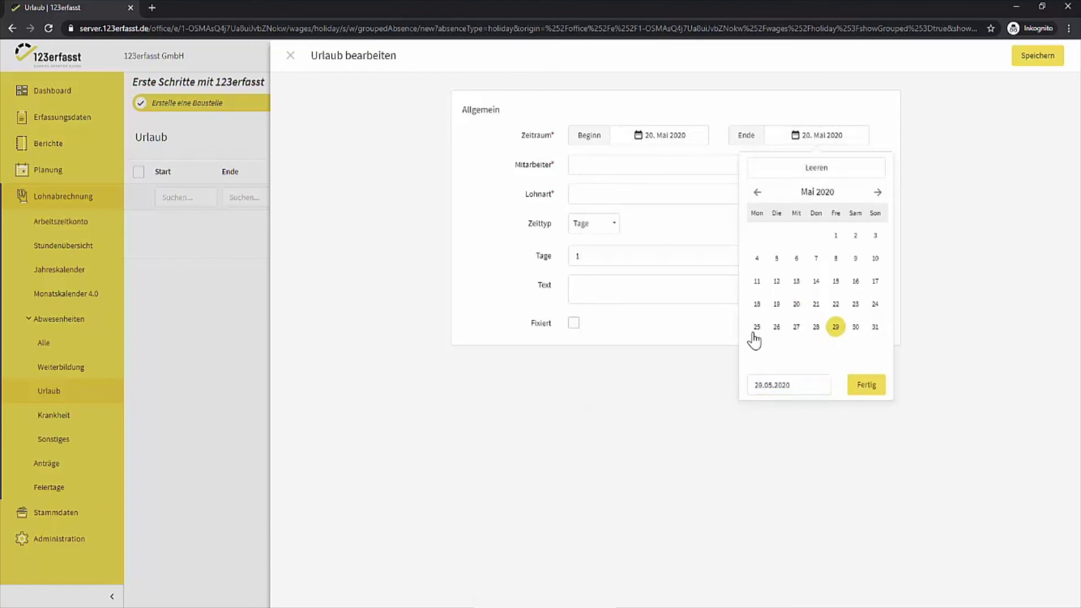
{"action": "left_click", "coordinate": [704, 332]}
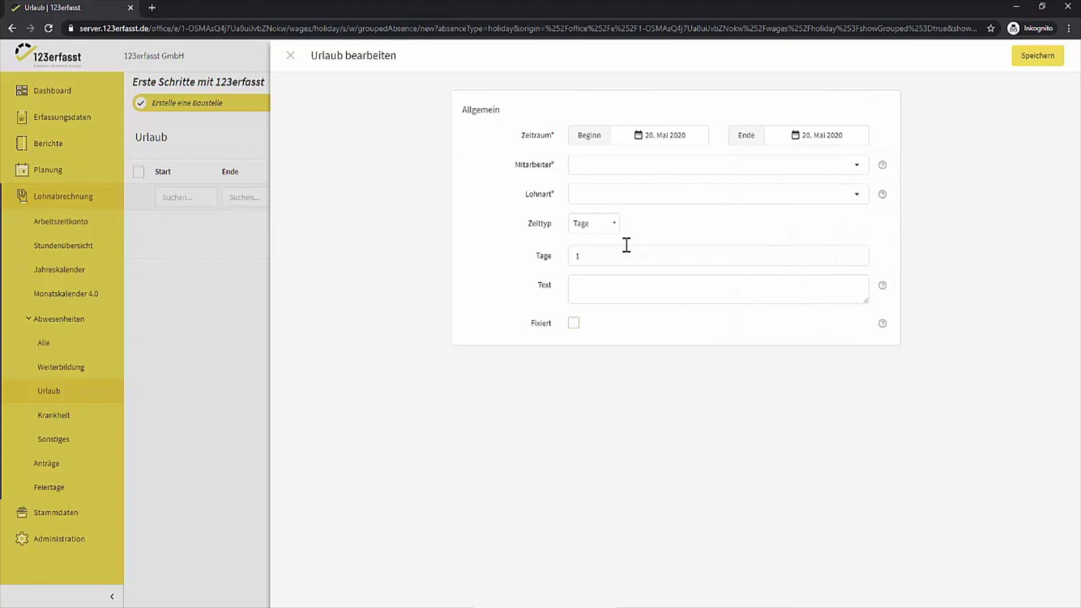
Step: Assign the second listed employee and the wage type Urlaub to the vacation entry
{"action": "left_click", "coordinate": [596, 169]}
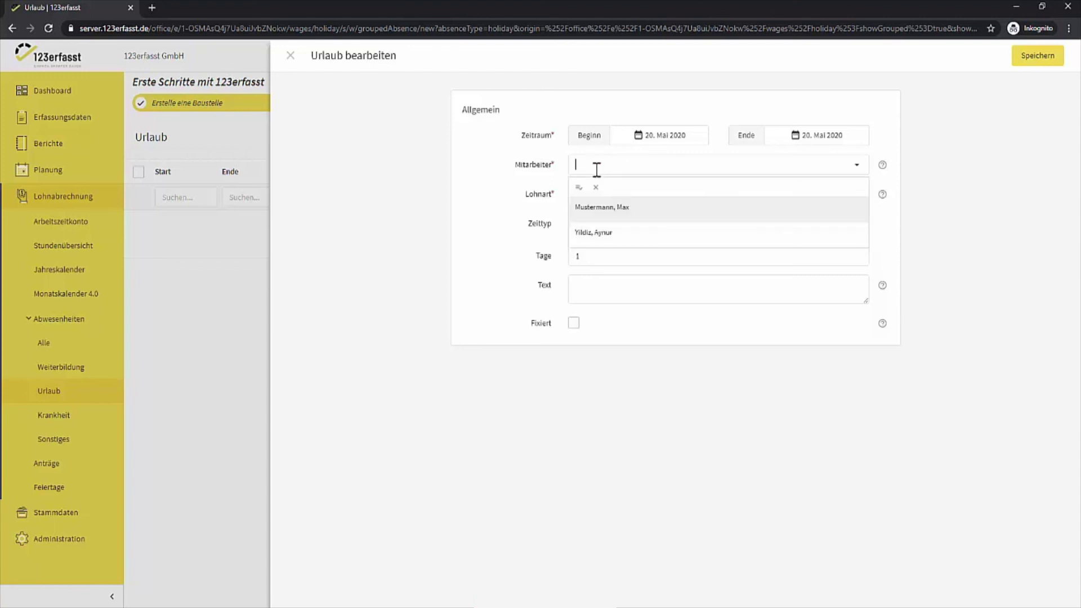
{"action": "left_click", "coordinate": [598, 233]}
{"action": "left_click", "coordinate": [559, 212]}
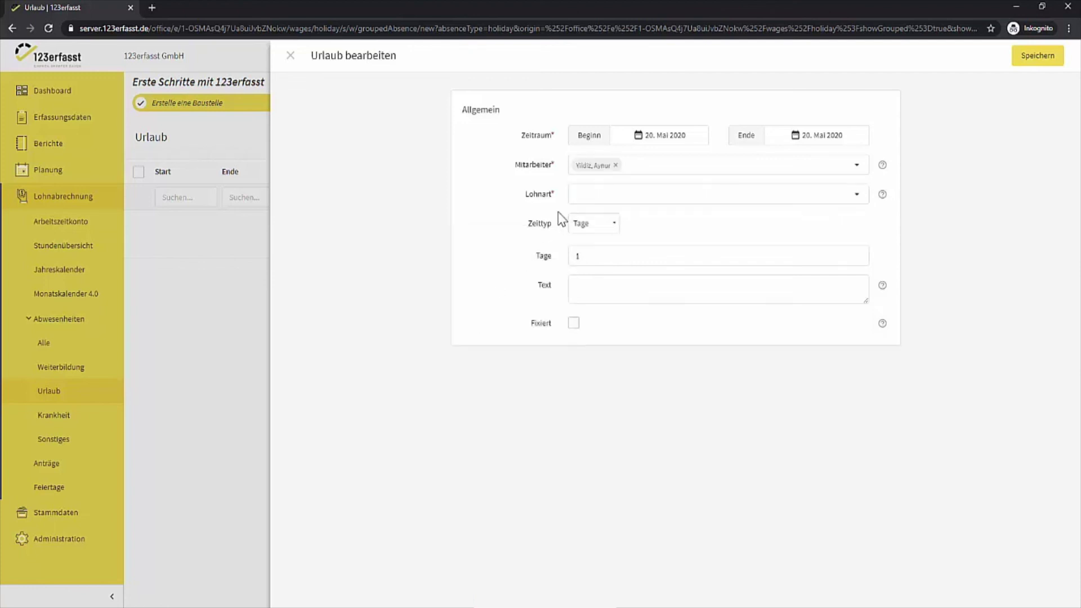
{"action": "left_click", "coordinate": [591, 193]}
{"action": "left_click", "coordinate": [595, 218]}
Step: Use Tage as the vacation entry's time type, save the entry and return to the dashboard
{"action": "left_click", "coordinate": [595, 222]}
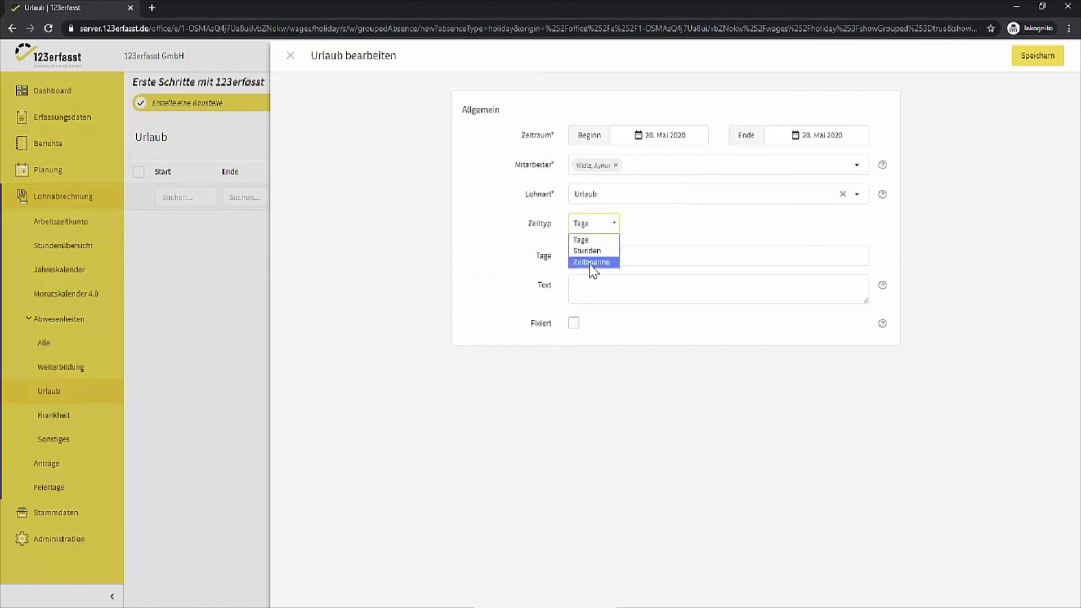
{"action": "left_click", "coordinate": [588, 244]}
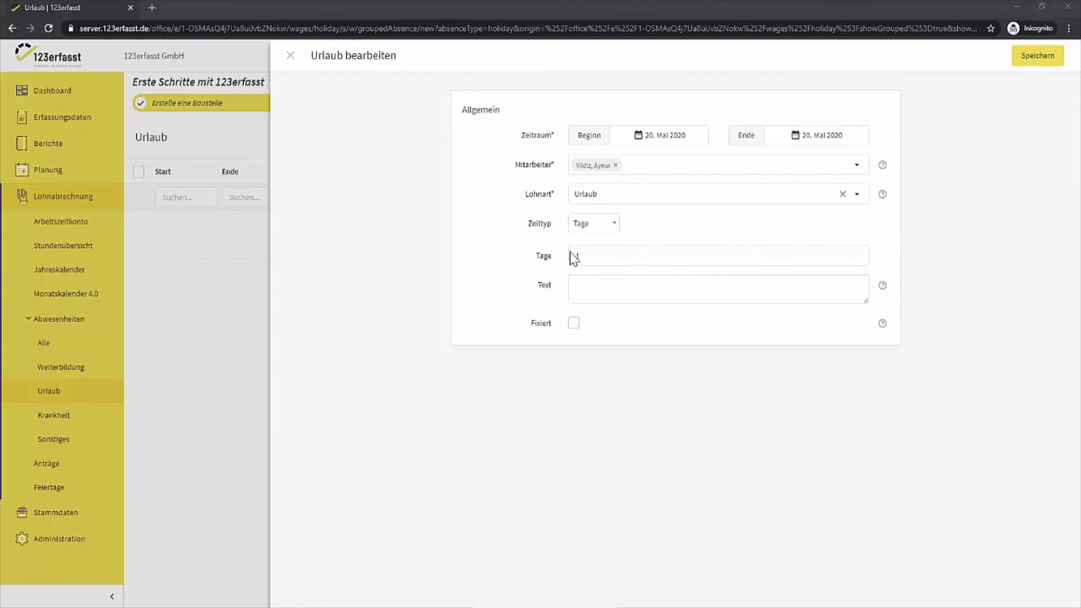
{"action": "left_click", "coordinate": [1036, 64]}
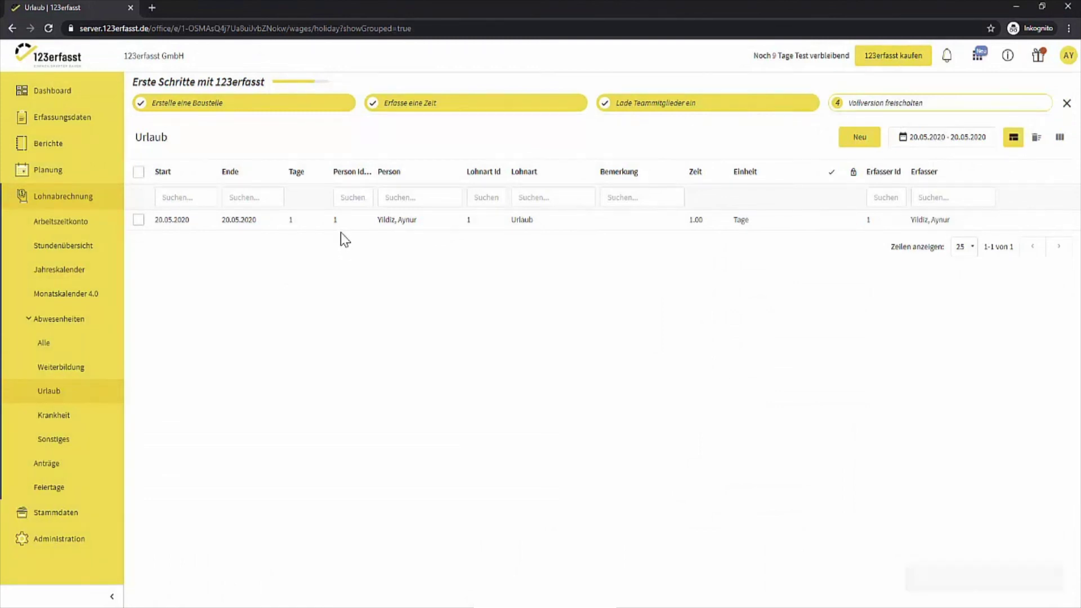
{"action": "left_click", "coordinate": [53, 94]}
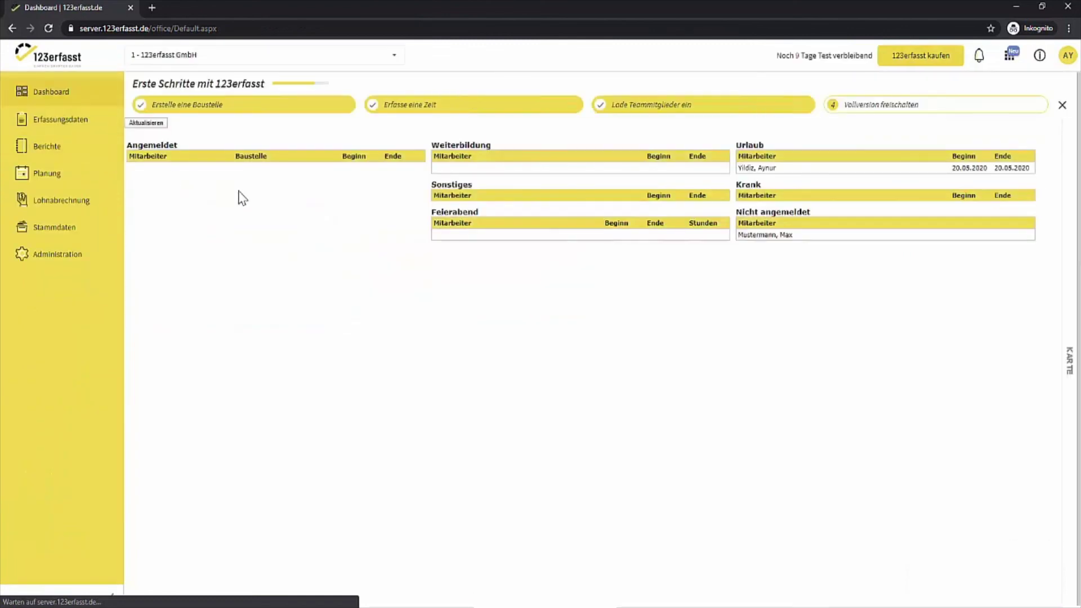